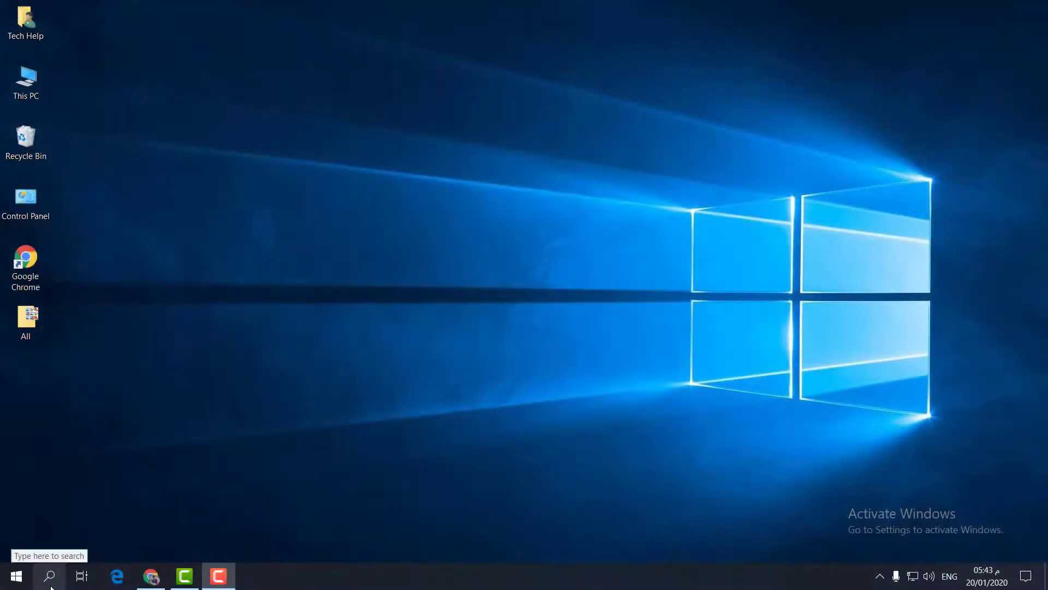
Step: Launch Paint by searching 'paint' from the Start menu
left_click(6, 571)
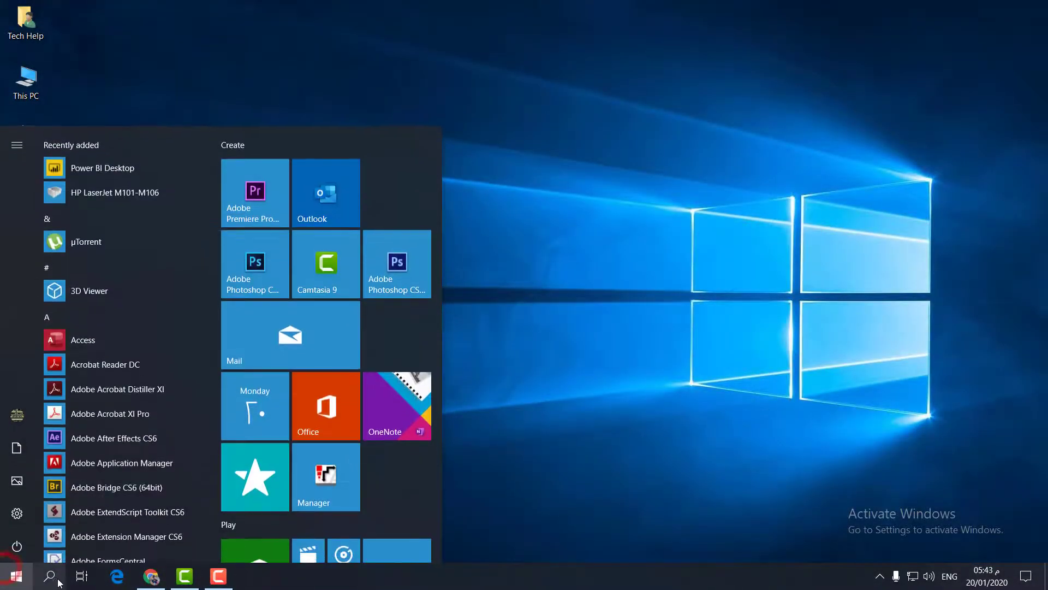
left_click(50, 575)
type("paint")
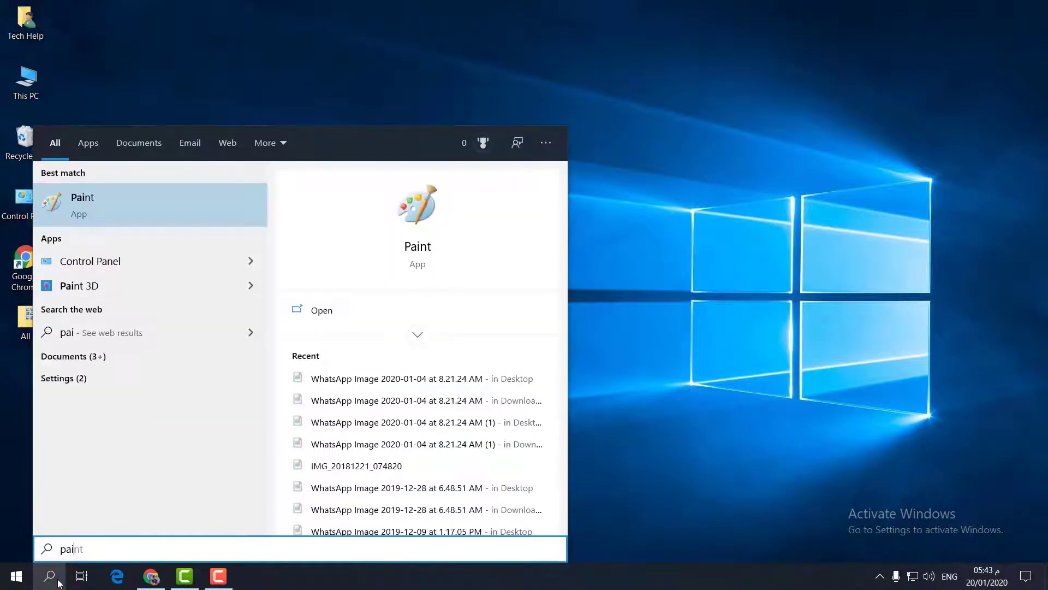
left_click(99, 201)
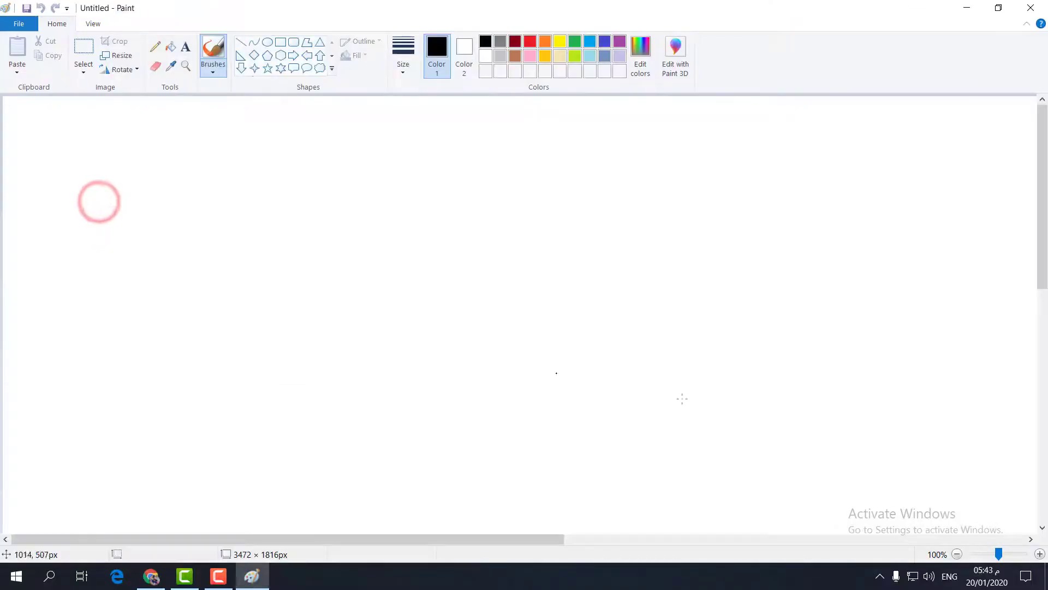
Step: Zoom out and enlarge the blank canvas from 3472 × 1816px to 4124 × 2060px
left_click(959, 554)
left_click(959, 554)
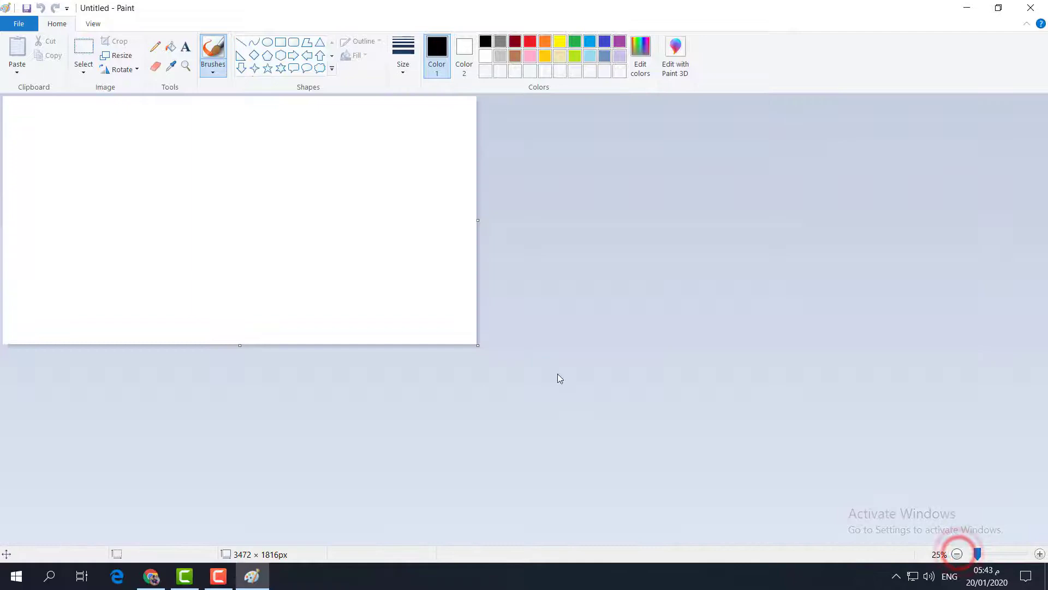
left_click_drag(479, 346, 567, 379)
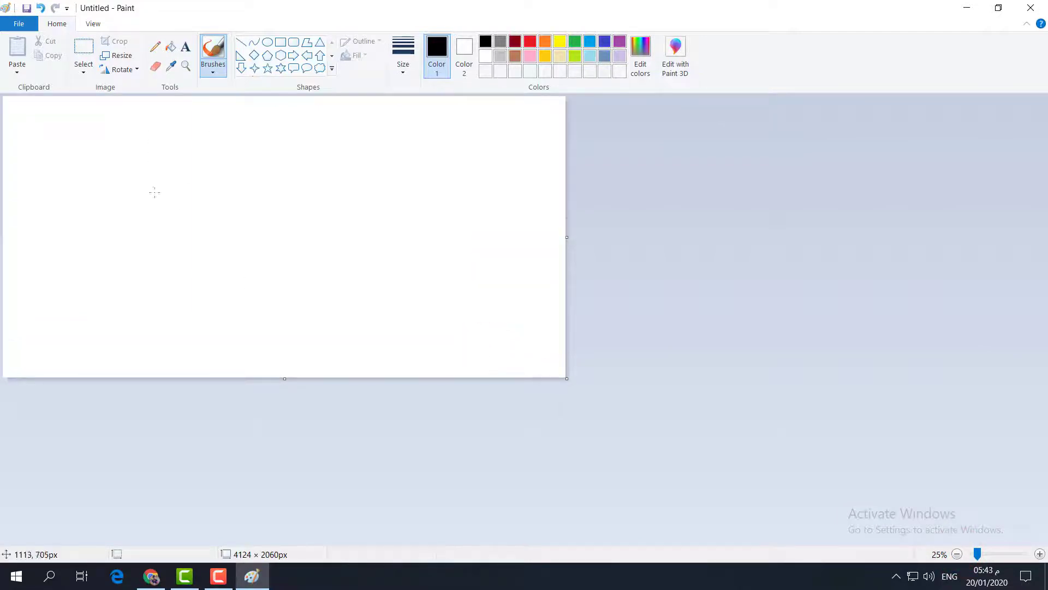
Step: Draw a wide text box across the canvas top and type 'TIPS AND TRICK' in black Segoe UI
left_click(186, 49)
left_click_drag(17, 172, 551, 309)
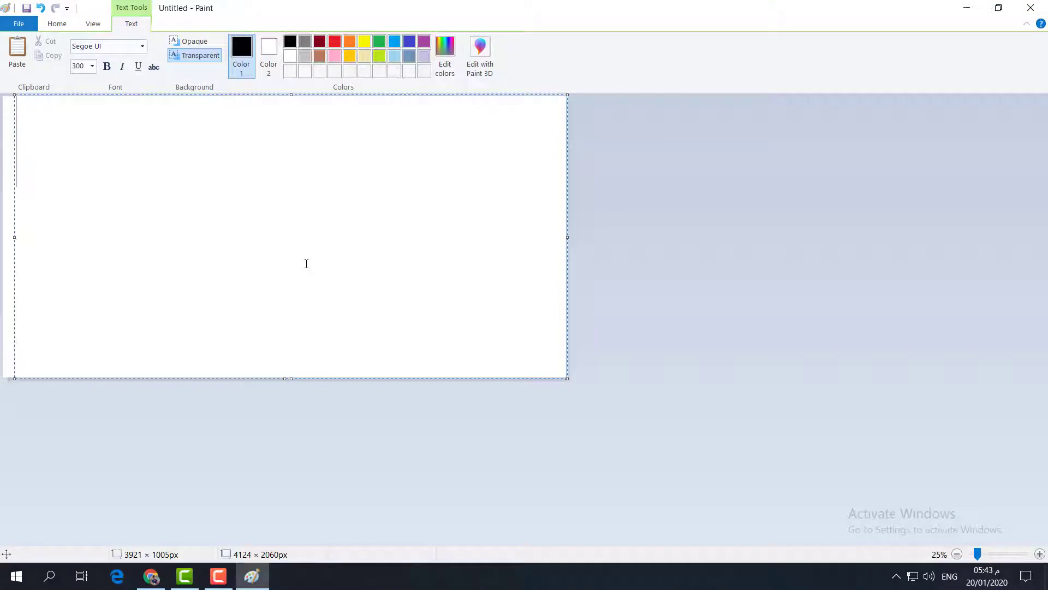
type("t")
key("BackSpace")
type("TIPS")
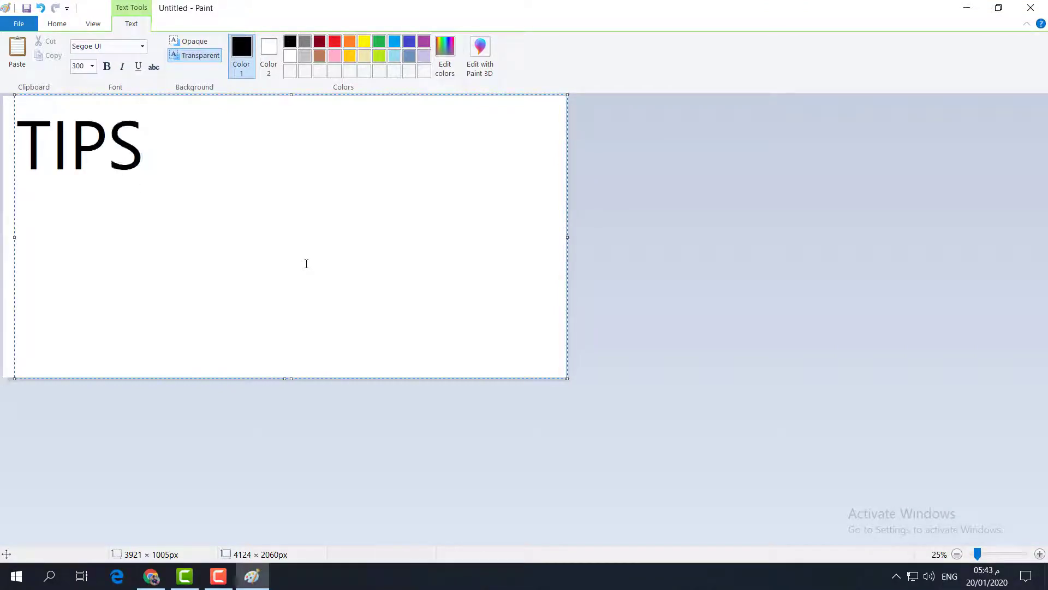
key("alt")
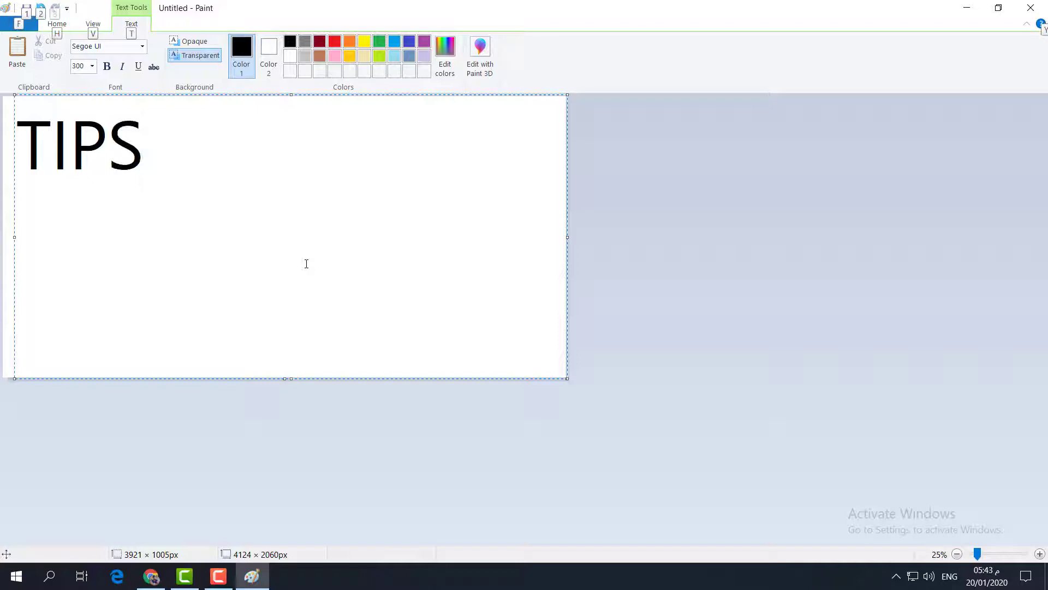
key("alt")
left_click(306, 157)
type("A")
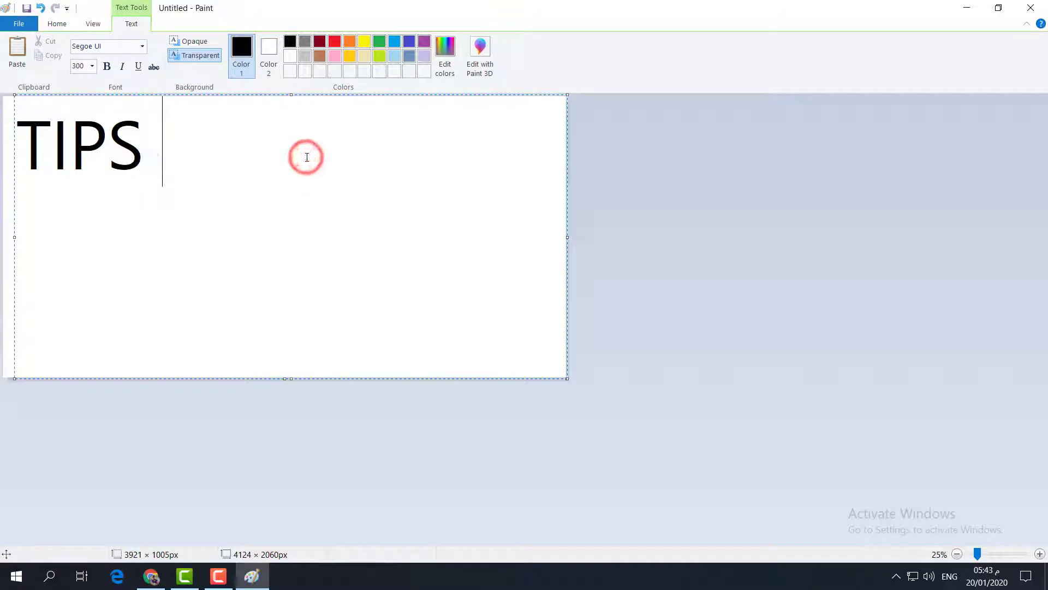
type("ND TR")
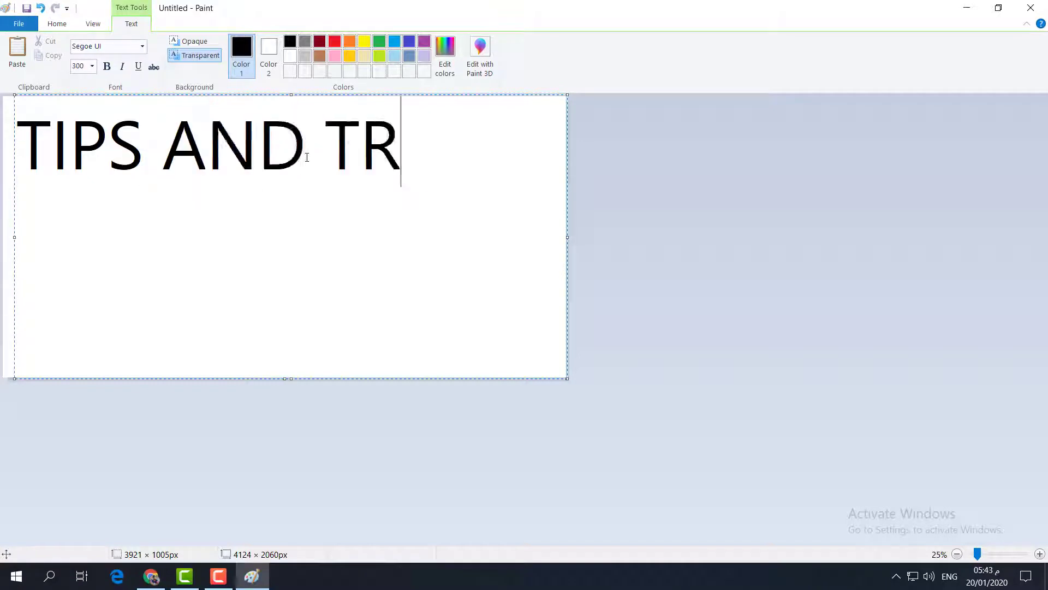
type("ICK")
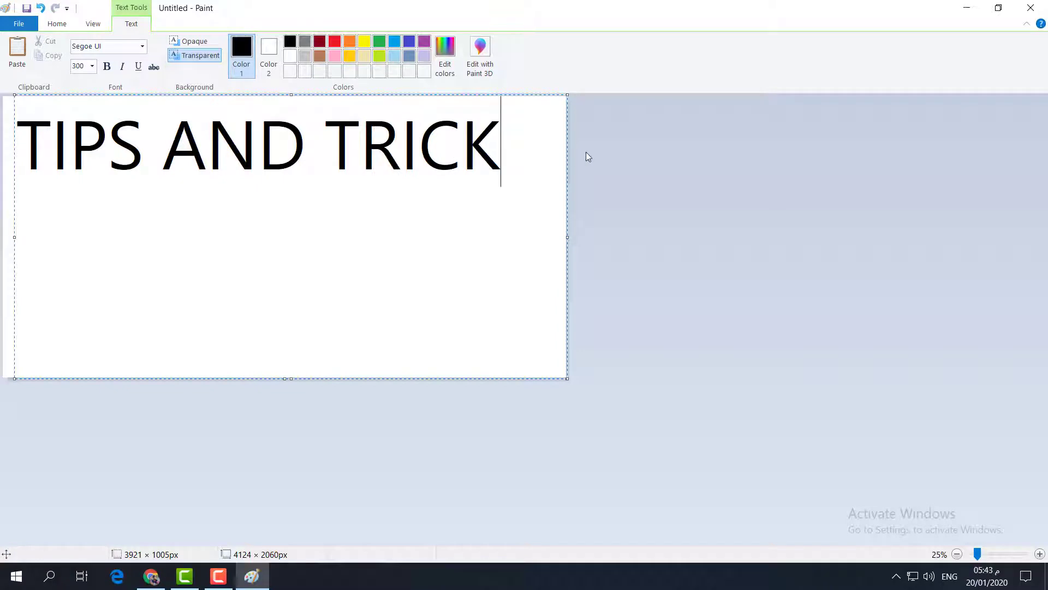
left_click(607, 126)
Step: Move the text box lower and enlarge the TIPS AND TRICK text to font size 300
left_click(418, 134)
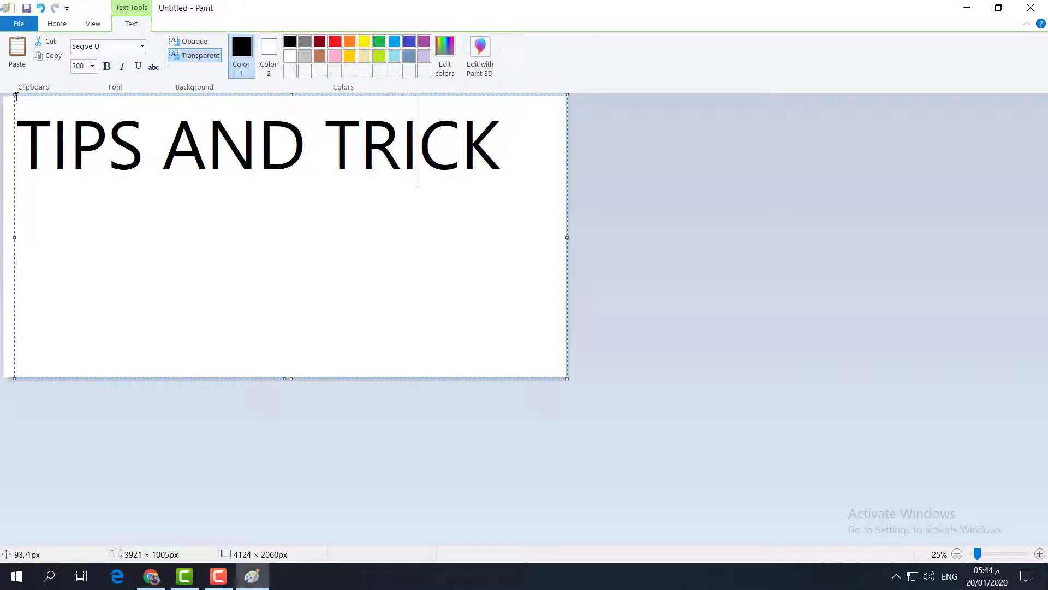
left_click_drag(15, 95, 16, 164)
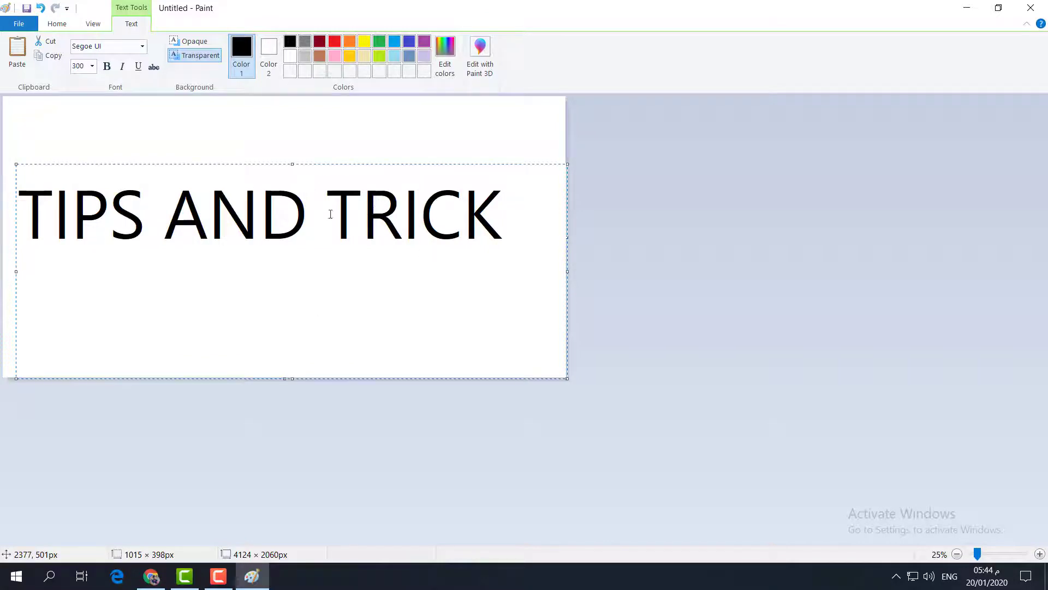
left_click_drag(499, 211, 18, 186)
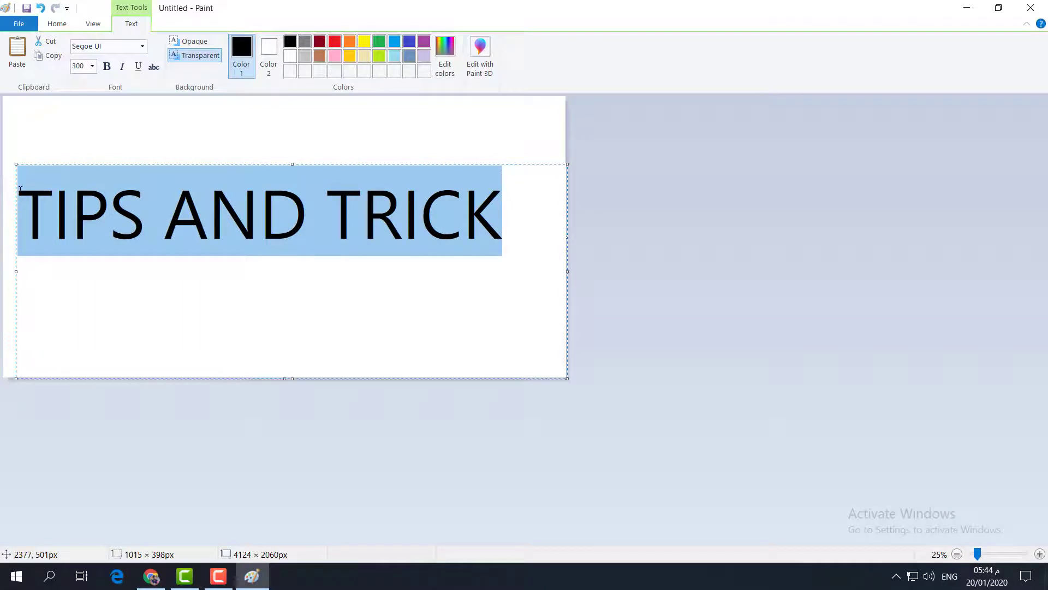
left_click(91, 66)
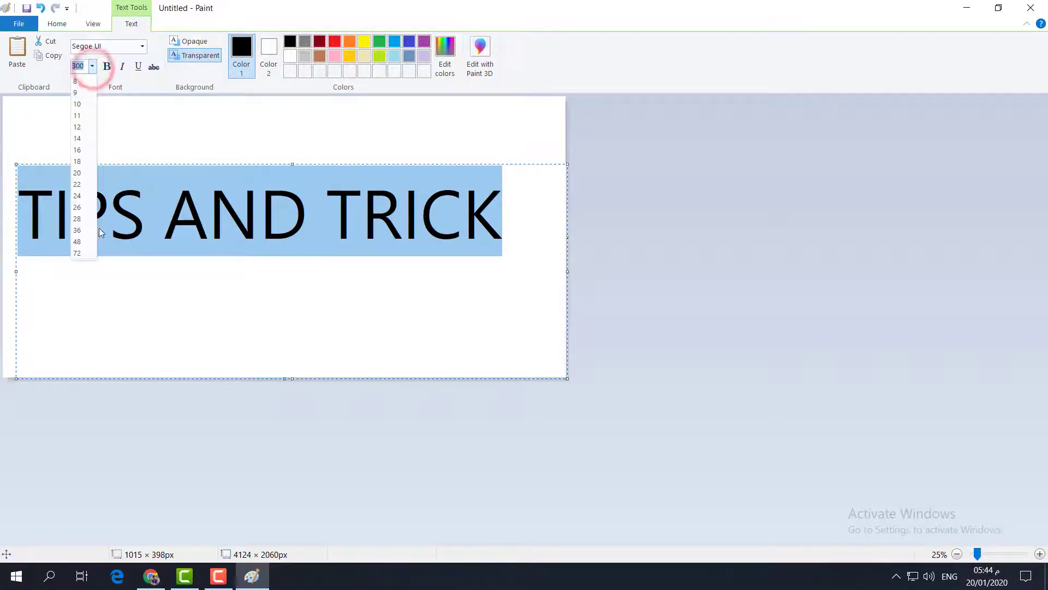
left_click(79, 253)
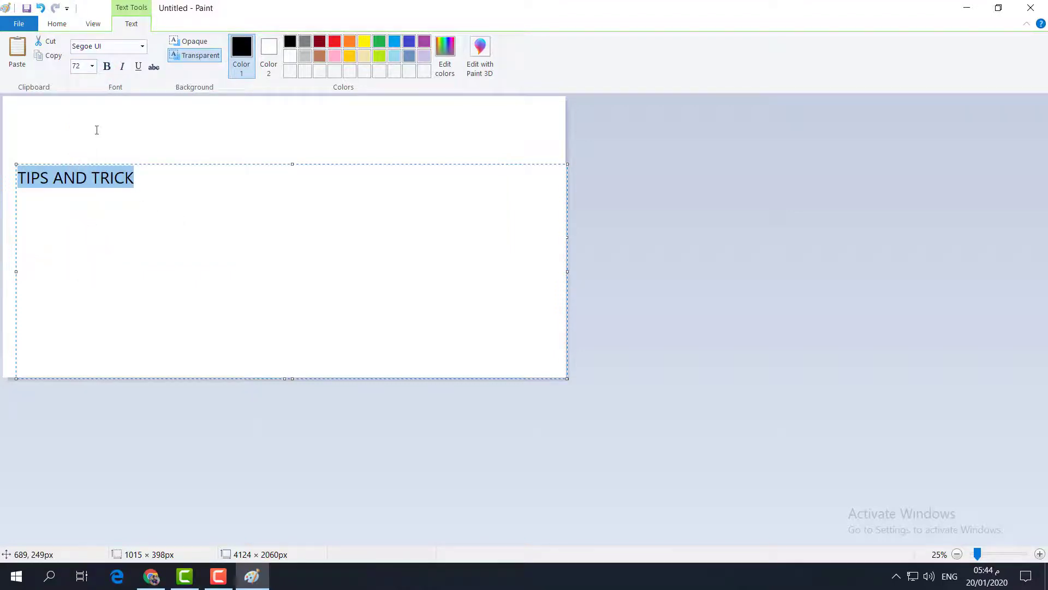
left_click(82, 66)
key("Return")
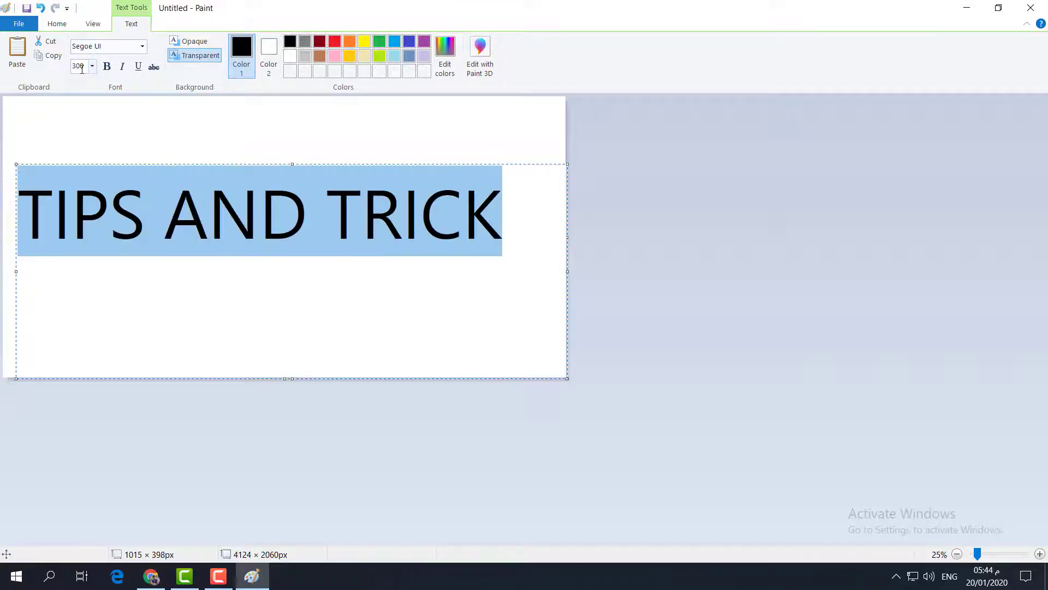
left_click(219, 207)
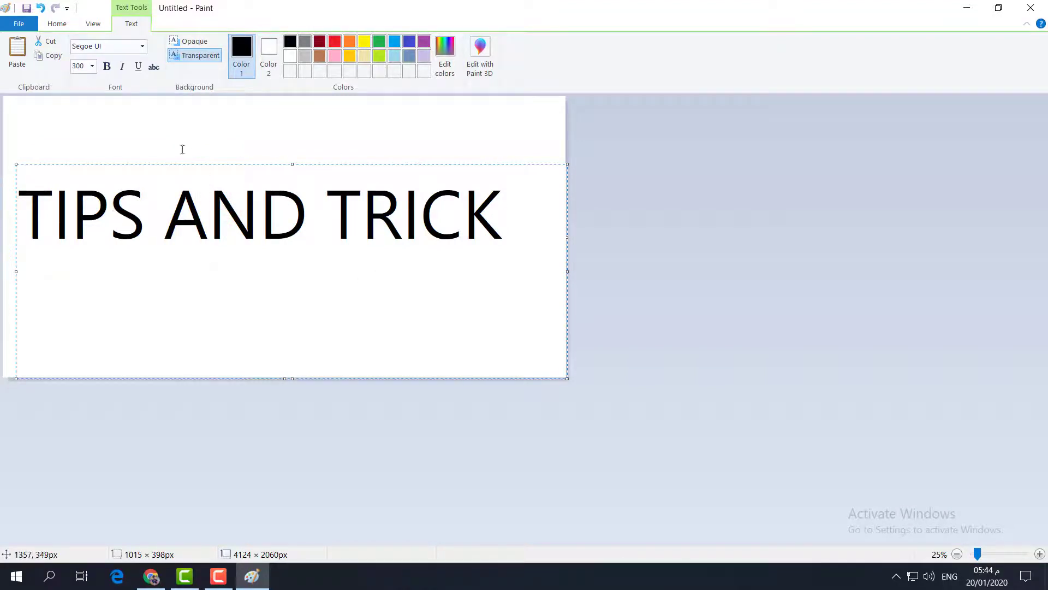
Step: Commit the text by switching to the Eraser, and set colour 2 to red
left_click(60, 27)
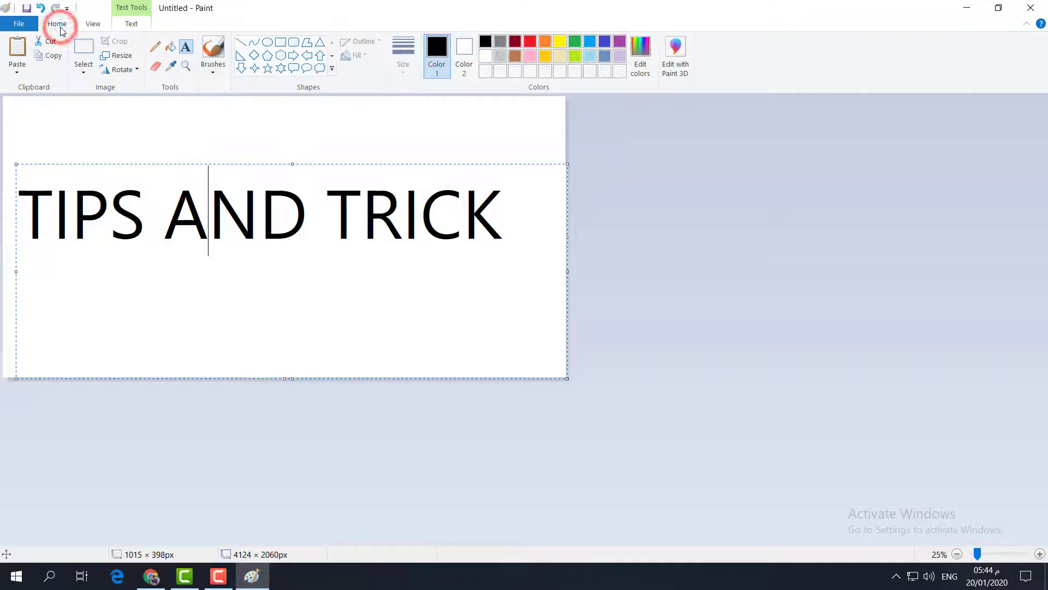
left_click(156, 68)
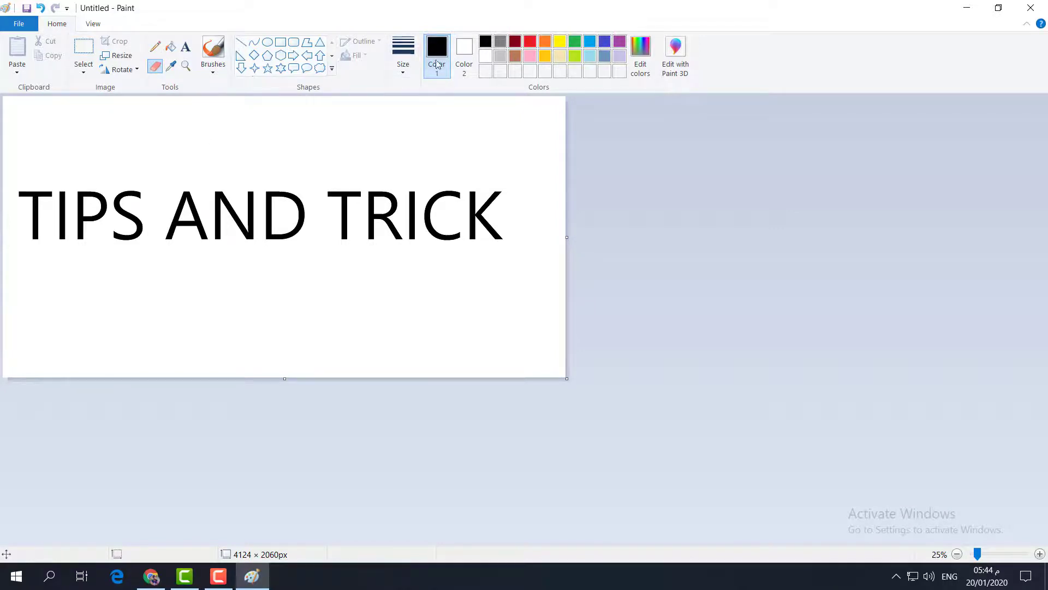
left_click(466, 53)
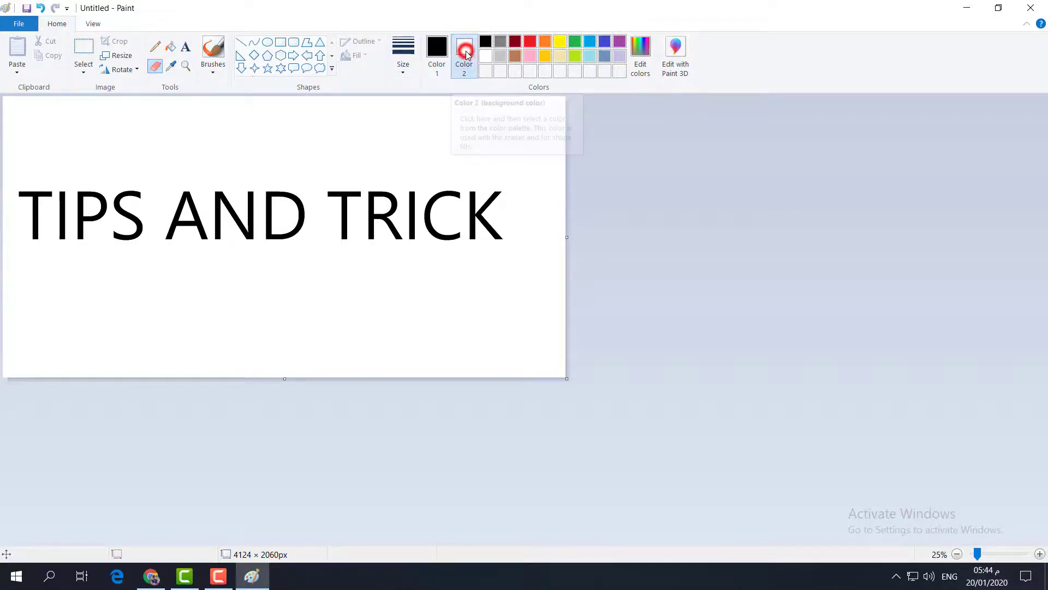
left_click(530, 42)
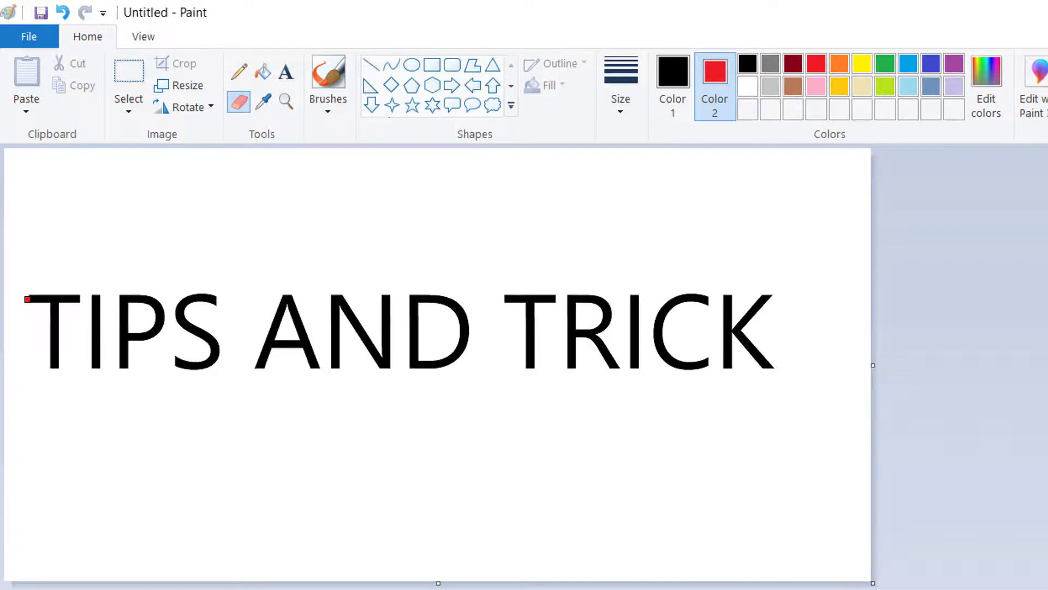
Step: Eraser-recolour a red band along the letter tops and a yellow band through the middle, then pick light blue
left_click_drag(27, 299, 770, 303)
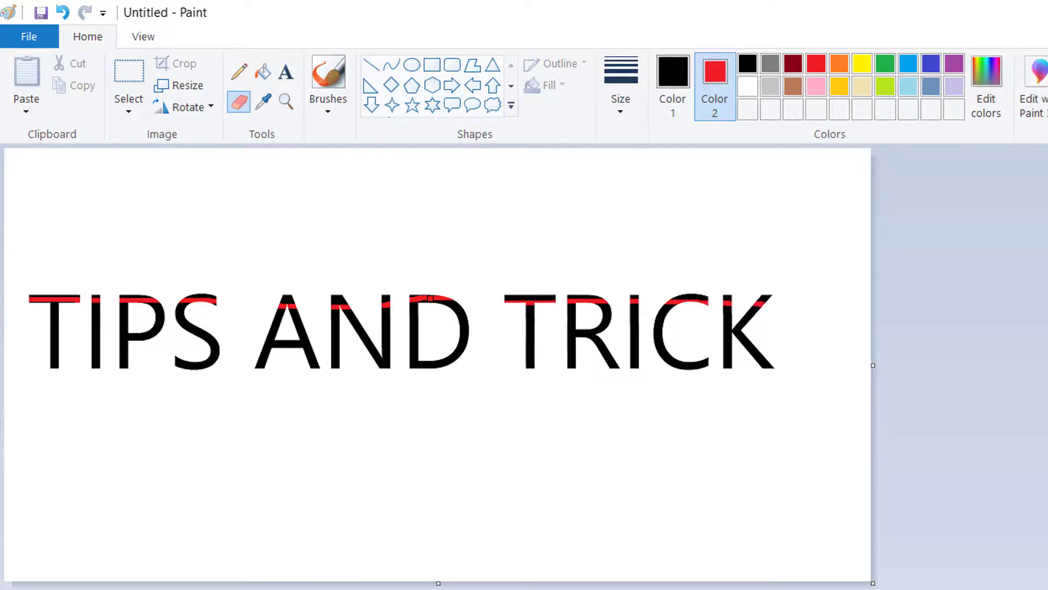
left_click(860, 62)
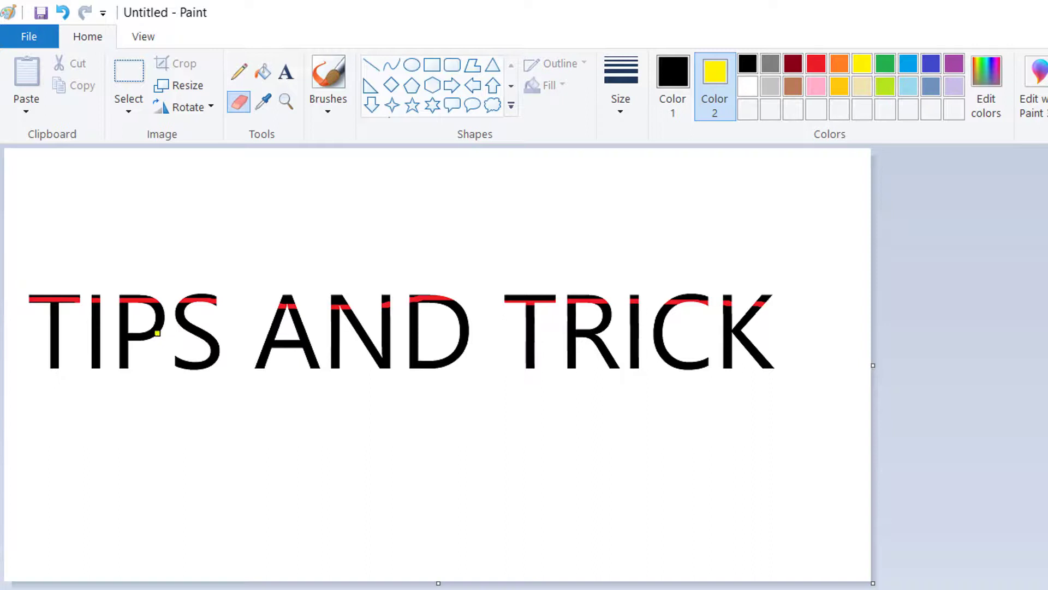
mouse_move(51, 318)
left_mouse_down()
mouse_move(119, 332)
mouse_move(751, 327)
left_mouse_up()
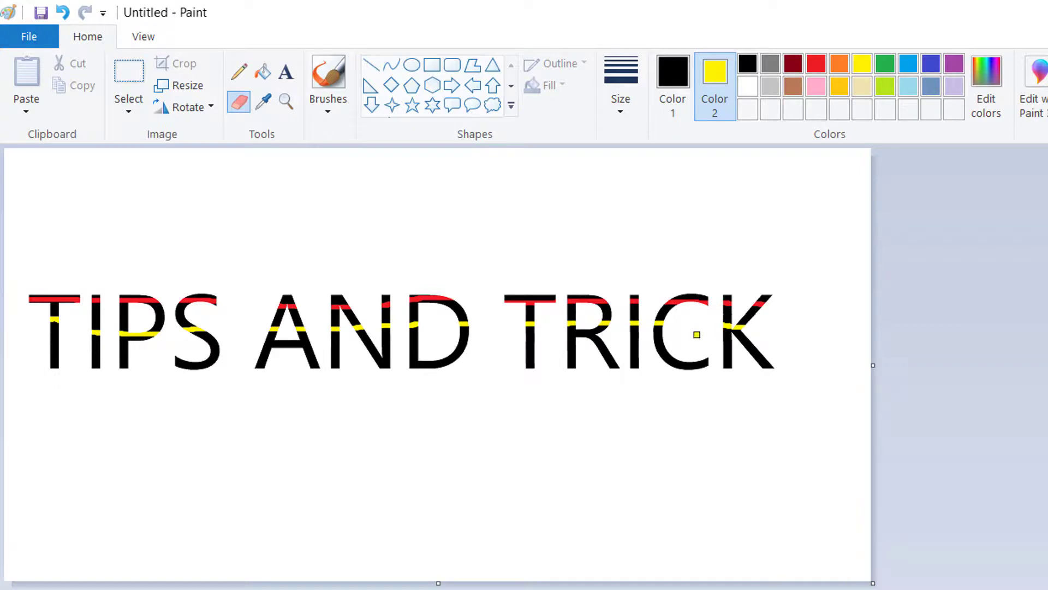
left_click(907, 63)
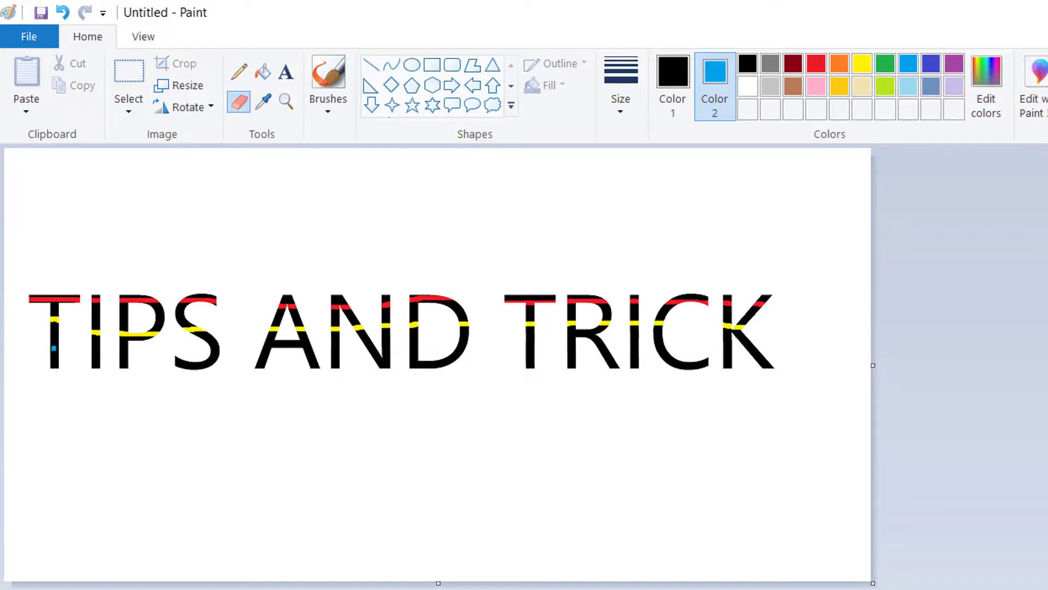
Step: Add a light blue band and green stripes through TIPS and the letter K, undoing one misplaced stroke
mouse_move(54, 347)
left_mouse_down()
mouse_move(265, 350)
mouse_move(712, 321)
mouse_move(762, 346)
mouse_move(93, 355)
left_mouse_up()
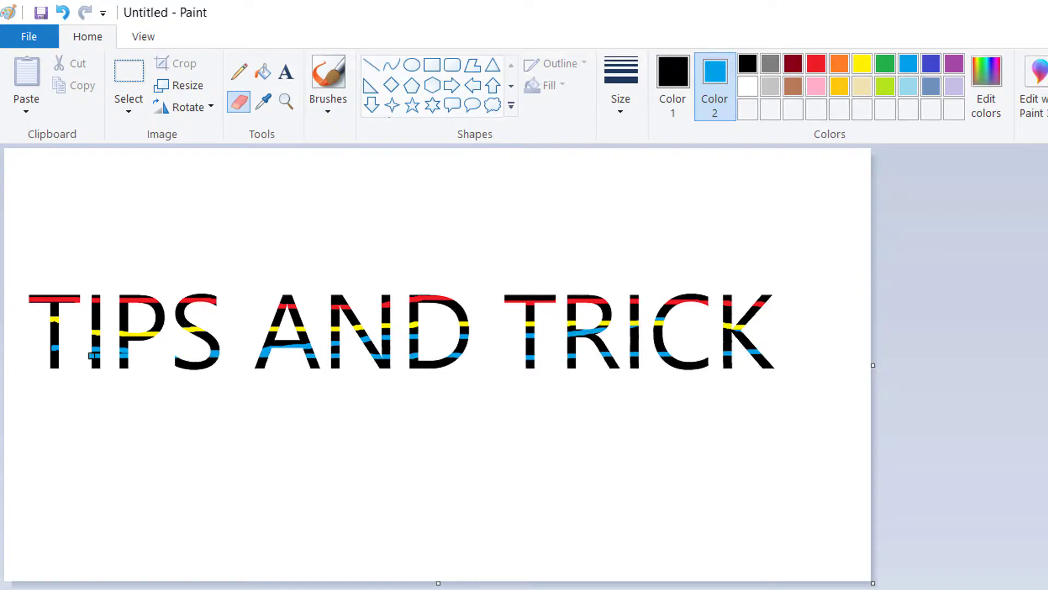
left_click(884, 61)
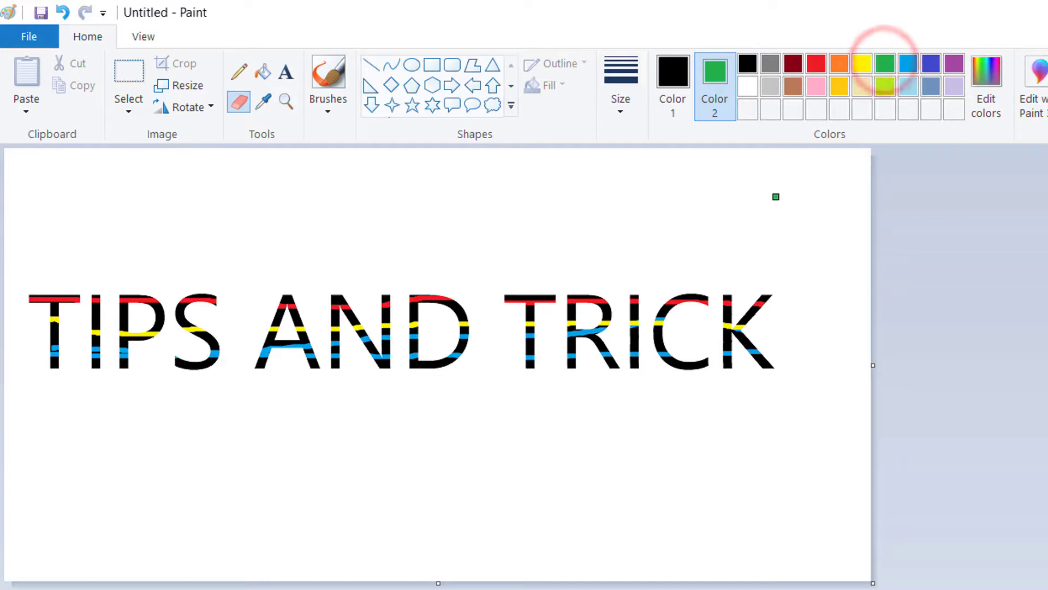
left_click_drag(50, 335, 381, 332)
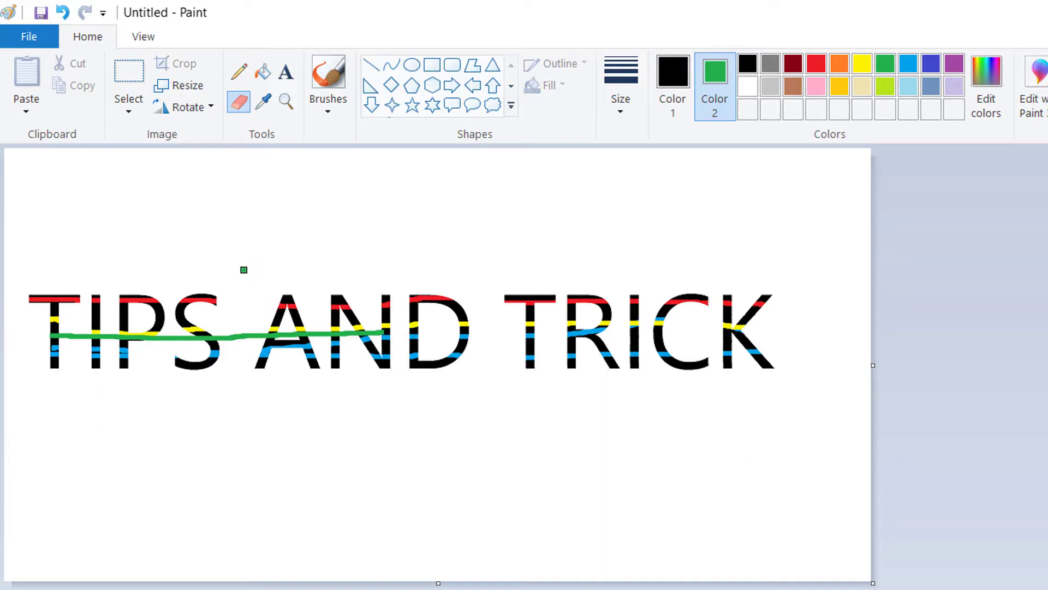
key("ctrl+z")
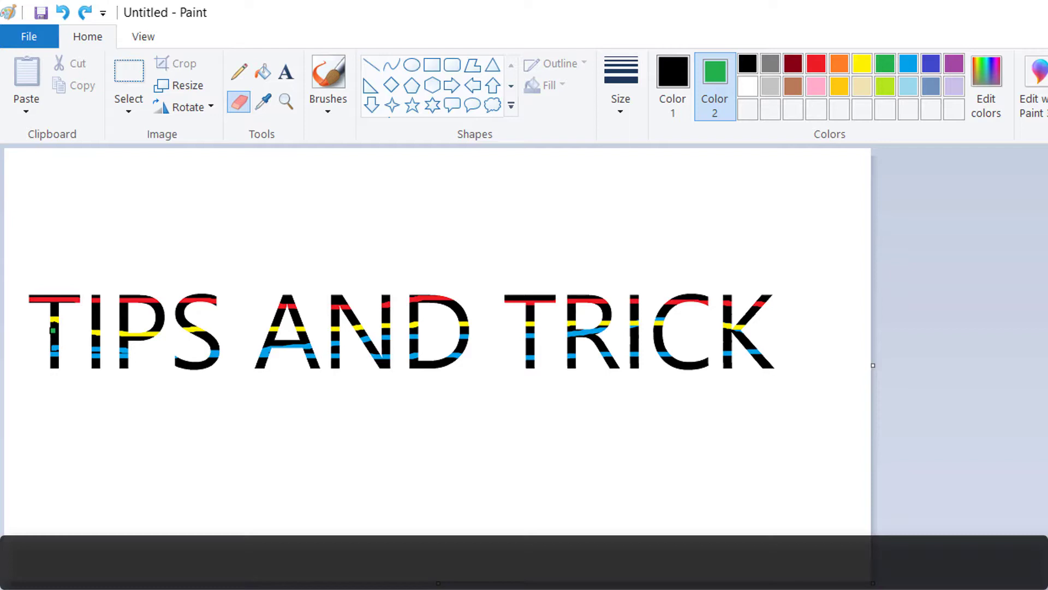
left_click_drag(72, 330, 213, 331)
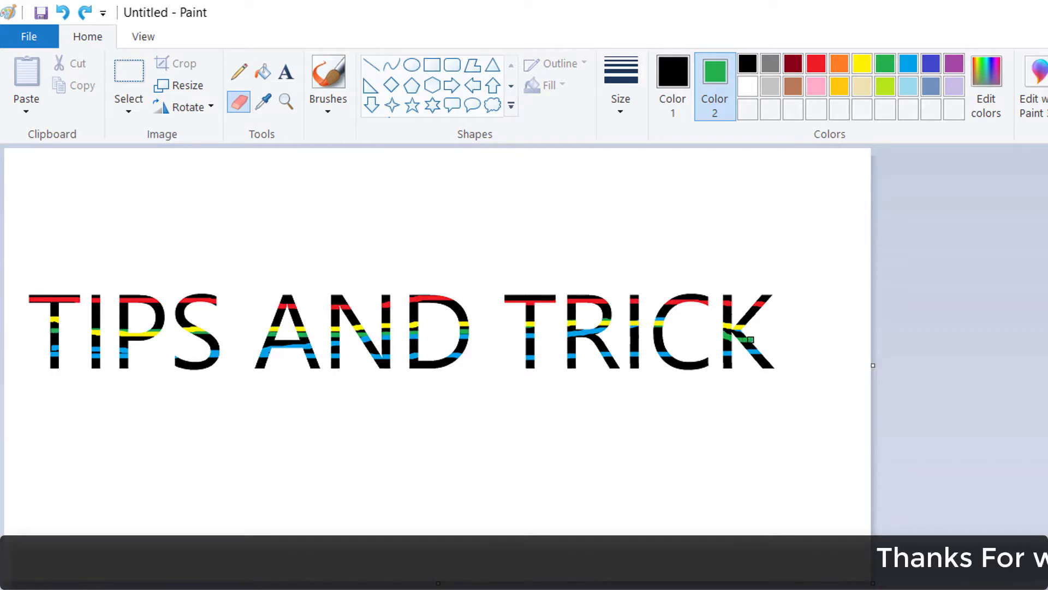
left_click_drag(724, 331, 745, 342)
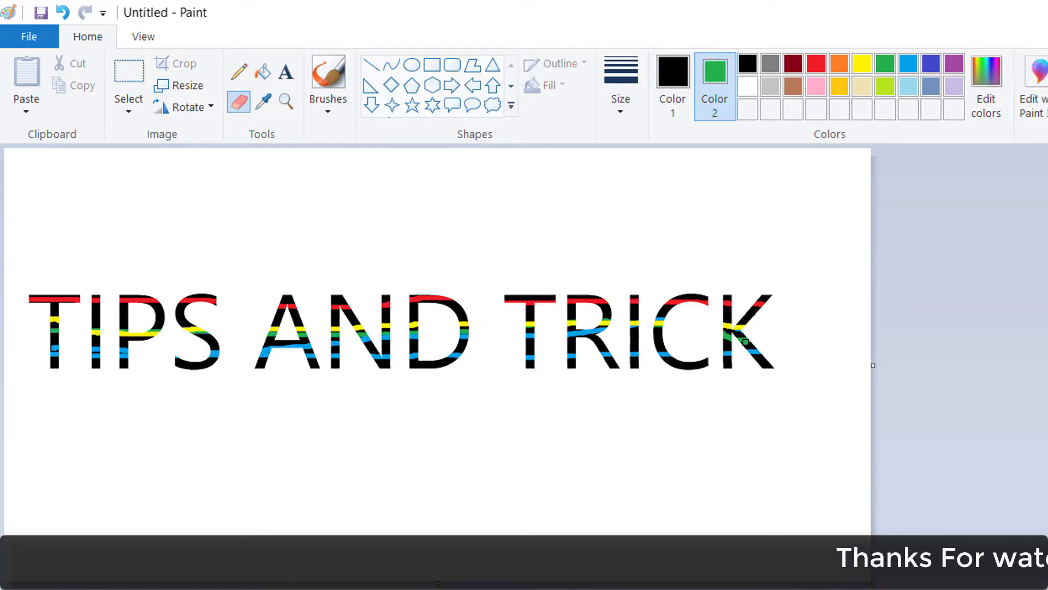
Step: Switch colour 2 to pink and add two pink stripes across the lettering
left_click(816, 84)
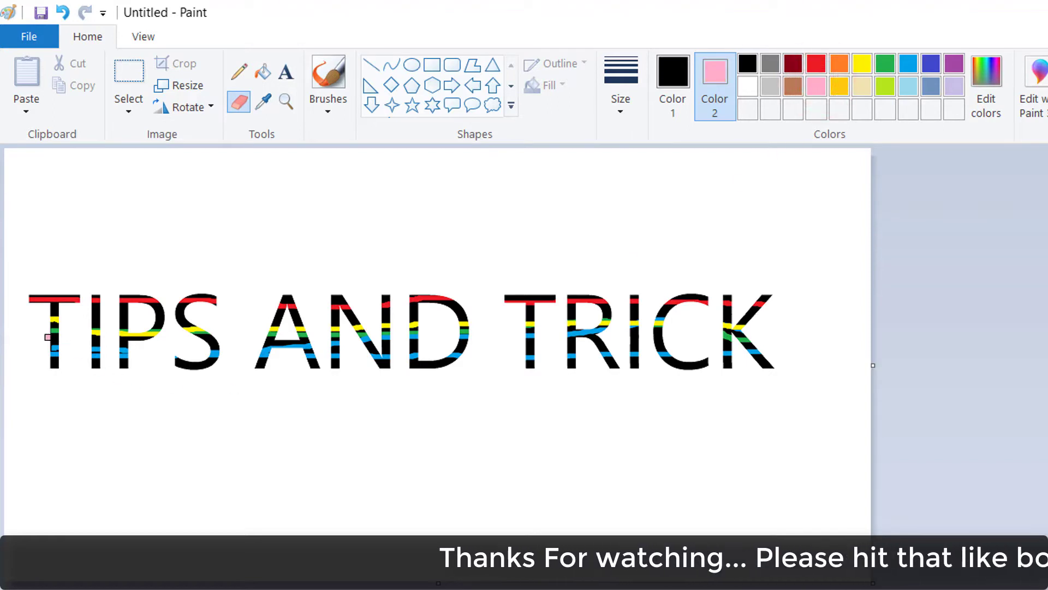
mouse_move(48, 337)
left_mouse_down()
mouse_move(421, 332)
mouse_move(662, 337)
mouse_move(707, 348)
left_mouse_up()
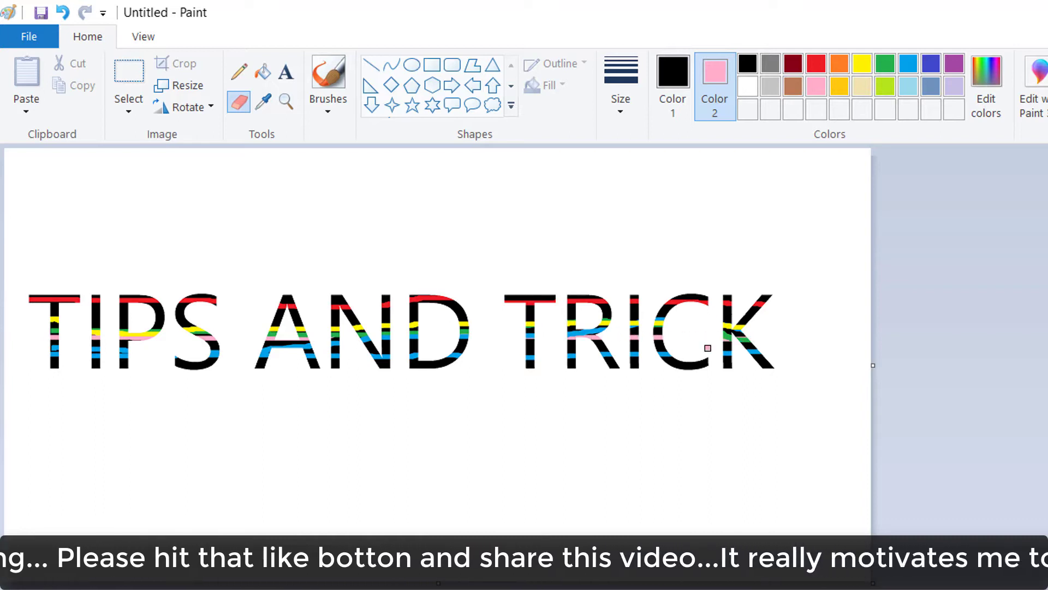
mouse_move(35, 309)
left_mouse_down()
mouse_move(768, 309)
mouse_move(745, 331)
left_mouse_up()
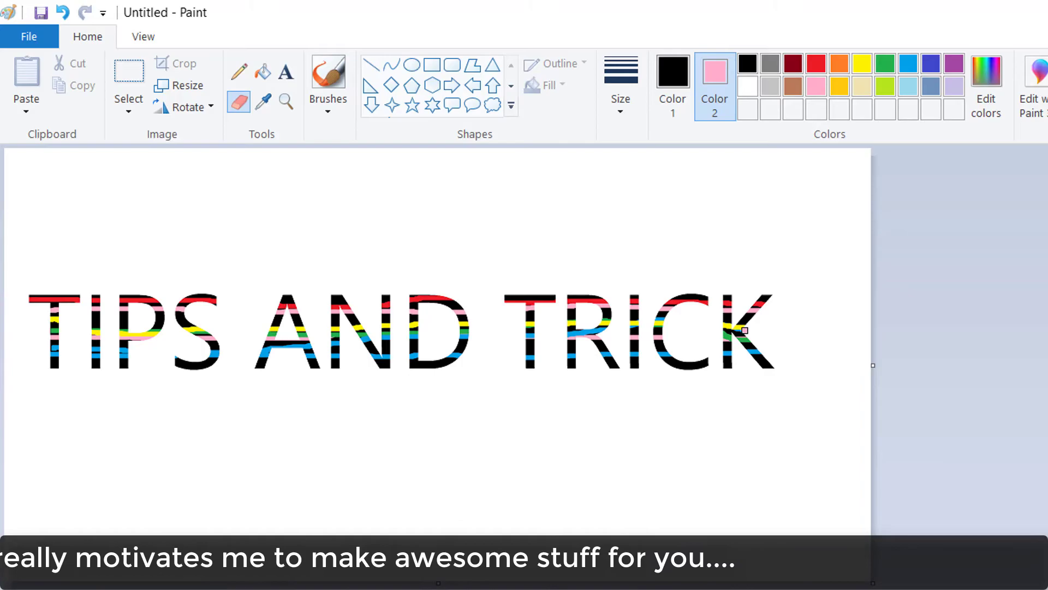